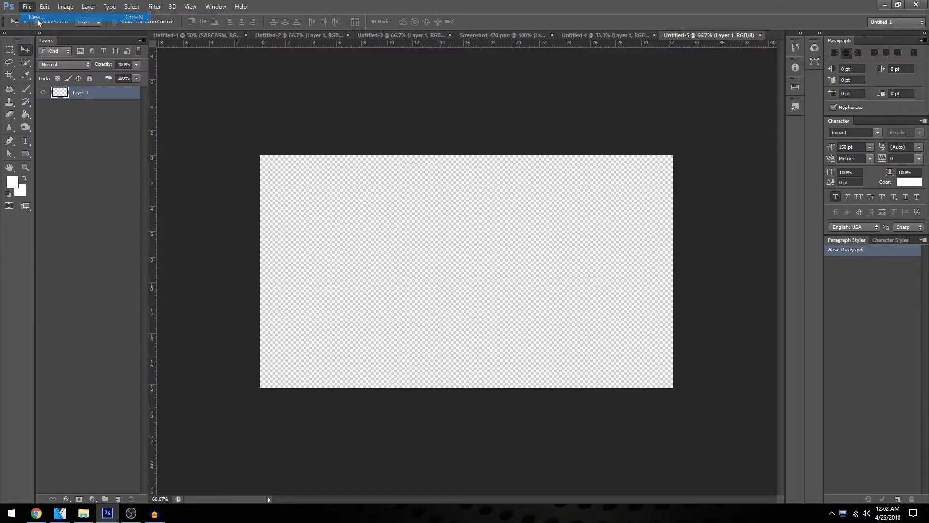
Step: Create a new 1280 by 720 pixel document with a transparent background
double_click(266, 127)
double_click(269, 140)
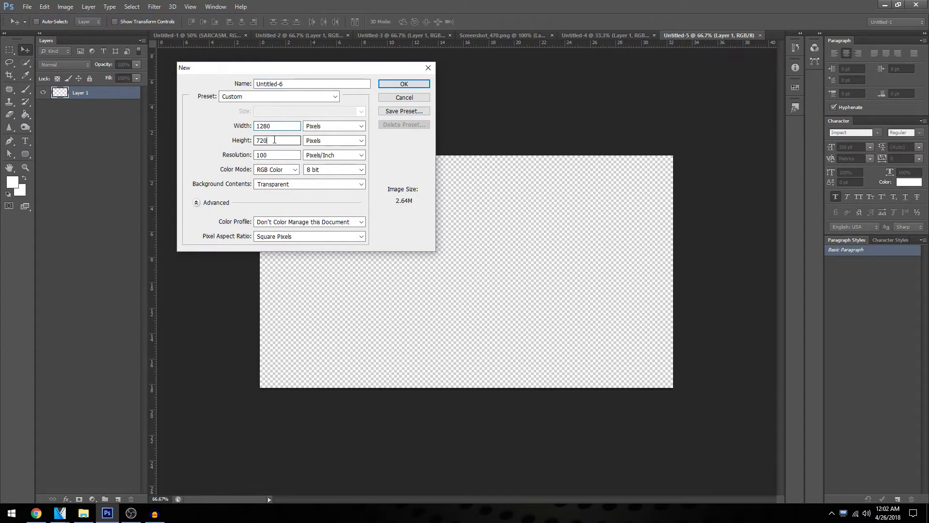
left_click(291, 185)
left_click(290, 208)
left_click(397, 86)
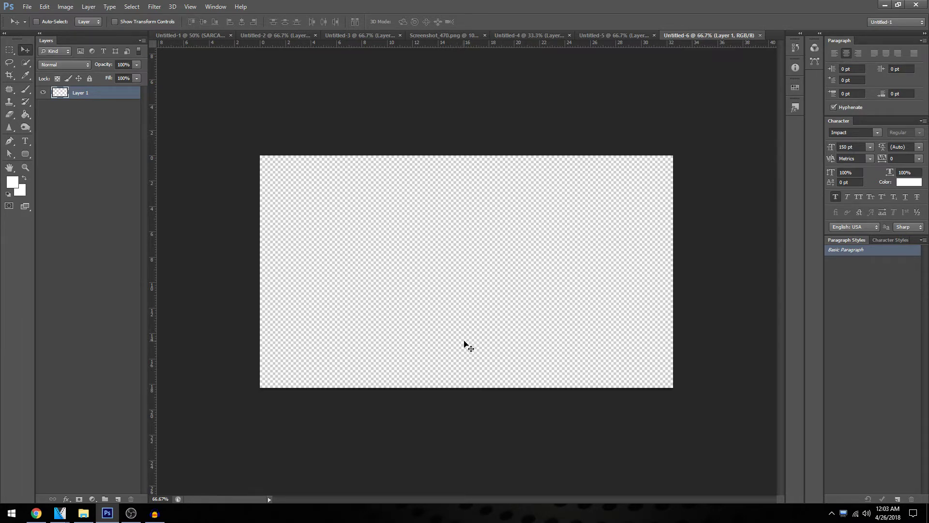
Step: Place the Screenshot_464 photo, enlarge it to fill most of the canvas, and align it with the canvas's lower edge
left_click_drag(62, 4, 534, 263)
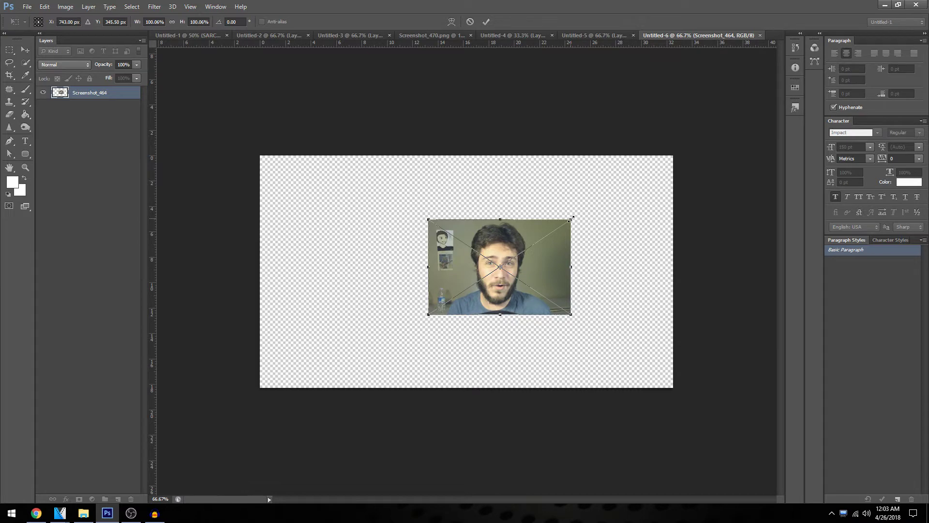
left_click_drag(571, 219, 744, 104)
left_click_drag(642, 202, 541, 284)
right_click(561, 289)
left_click(576, 292)
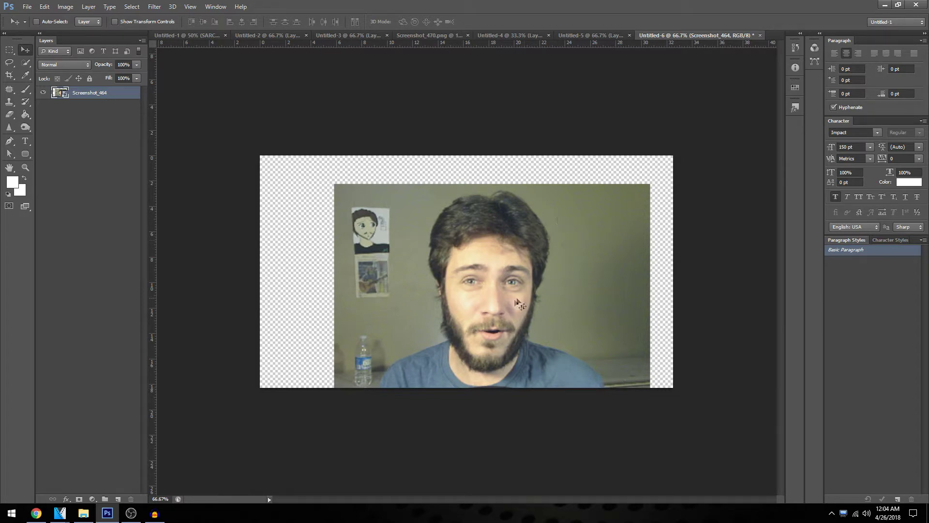
Step: Erase the photo background closely along the man's shoulder, beard and hair outline
left_click(10, 114)
scroll(487, 353, "up", 2)
mouse_move(515, 310)
left_mouse_down()
mouse_move(404, 367)
mouse_move(353, 453)
mouse_move(403, 371)
mouse_move(560, 298)
mouse_move(556, 197)
mouse_move(528, 135)
left_mouse_up()
scroll(527, 135, "up", 1)
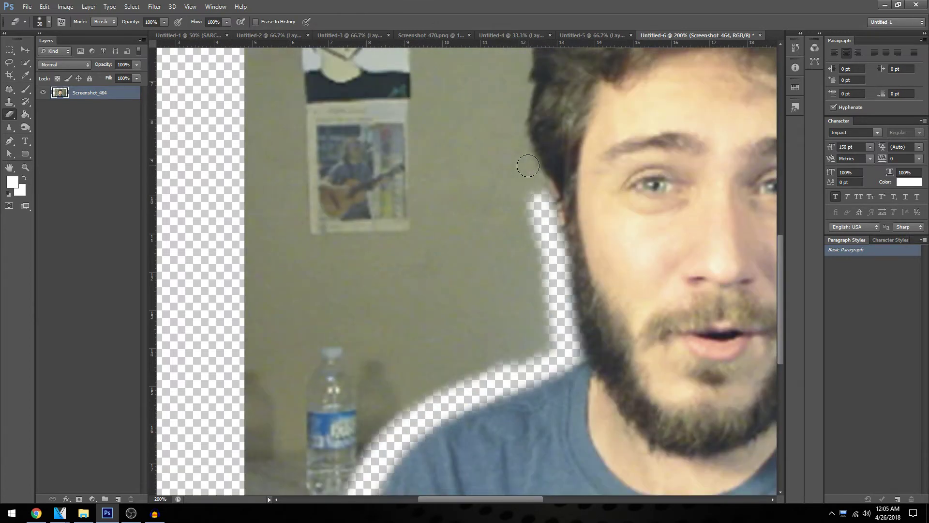
Step: Erase the remaining photo background with a larger eraser brush and move the man's cutout to the canvas's right side
scroll(400, 290, "down", 1)
mouse_move(399, 290)
left_mouse_down()
mouse_move(383, 249)
mouse_move(385, 201)
mouse_move(426, 154)
mouse_move(513, 146)
mouse_move(552, 169)
mouse_move(577, 237)
mouse_move(546, 353)
mouse_move(554, 373)
mouse_move(615, 395)
mouse_move(660, 443)
mouse_move(561, 303)
mouse_move(578, 261)
mouse_move(571, 186)
mouse_move(542, 145)
mouse_move(470, 136)
mouse_move(433, 138)
mouse_move(372, 246)
mouse_move(394, 360)
mouse_move(285, 443)
mouse_move(368, 349)
mouse_move(284, 452)
left_mouse_up()
right_click(283, 452)
left_click_drag(310, 404, 339, 404)
key("Return")
mouse_move(290, 436)
left_mouse_down()
mouse_move(348, 339)
mouse_move(372, 145)
mouse_move(315, 137)
mouse_move(290, 300)
mouse_move(301, 130)
mouse_move(310, 135)
left_mouse_up()
mouse_move(547, 126)
left_mouse_down()
mouse_move(600, 203)
mouse_move(629, 363)
mouse_move(711, 421)
mouse_move(739, 396)
mouse_move(587, 137)
mouse_move(733, 222)
left_mouse_up()
key("v")
left_click_drag(460, 262, 621, 259)
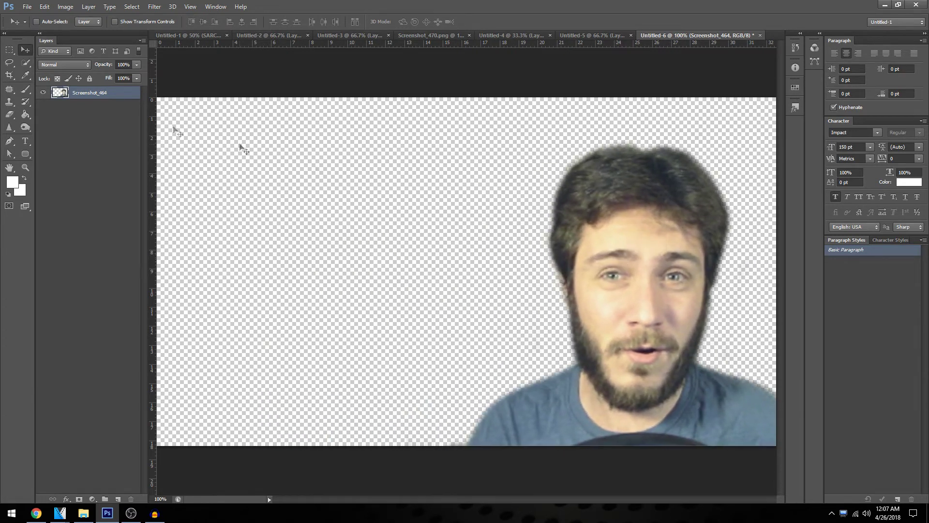
Step: Add an Inner Glow effect at 100% opacity to the Screenshot_464 layer
right_click(87, 98)
left_click(104, 102)
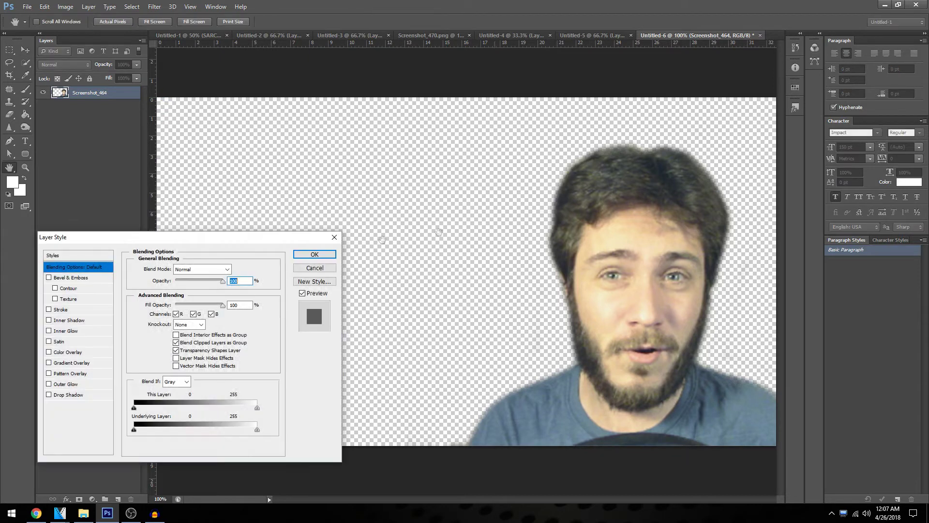
left_click(49, 331)
left_click(66, 331)
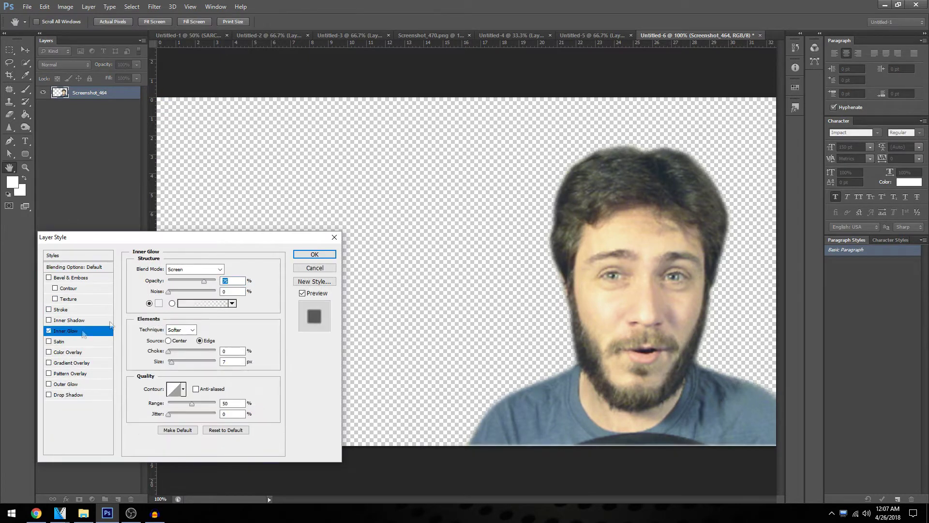
key("shift+Up")
key("shift+Up")
key("shift+Up")
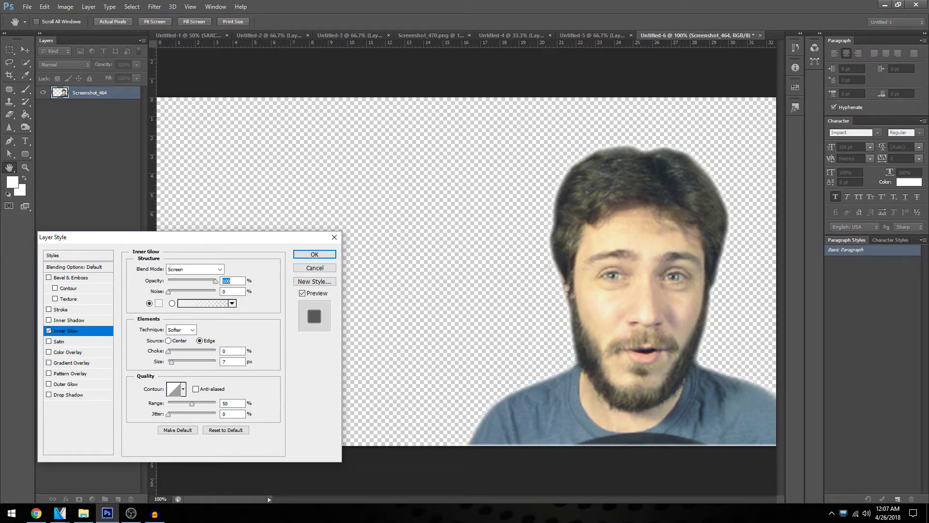
left_click(314, 254)
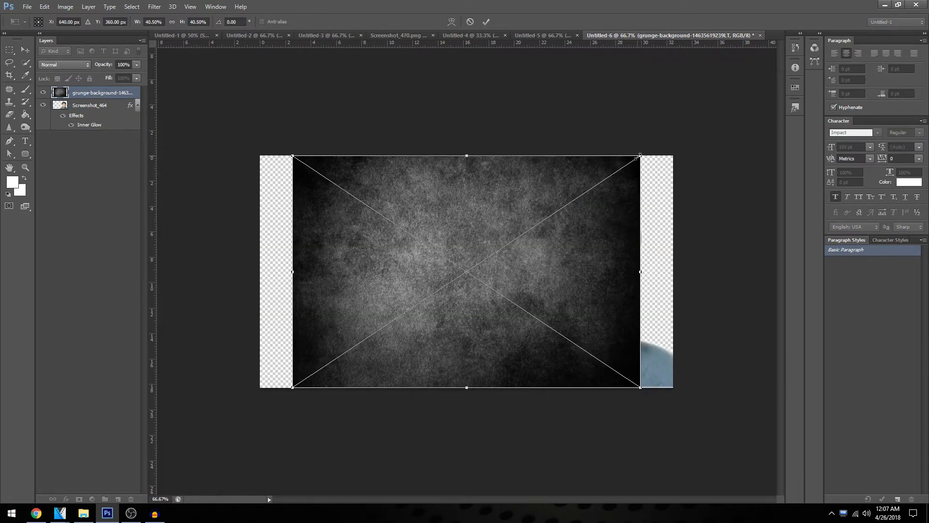
Step: Stretch the placed grunge background to cover the whole canvas and move its layer beneath the man's cutout
left_click_drag(640, 155, 677, 145)
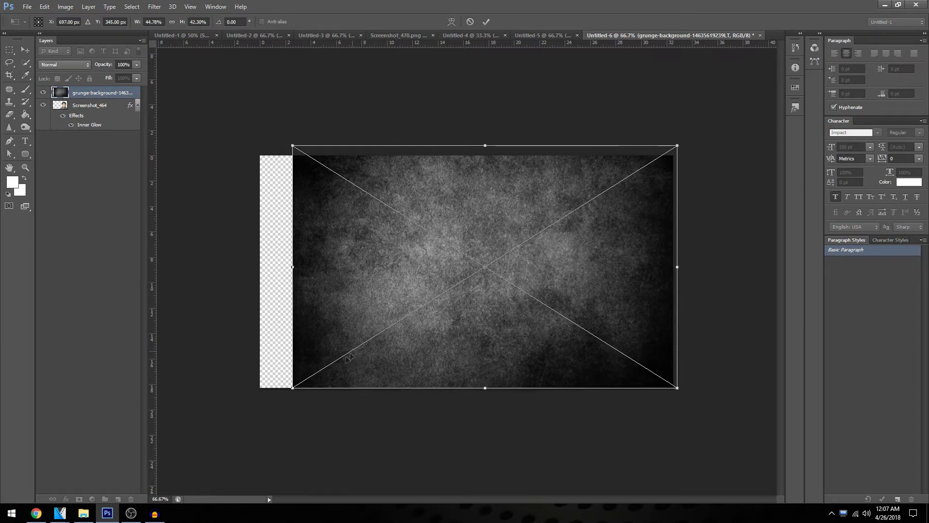
left_click_drag(292, 388, 242, 405)
right_click(385, 301)
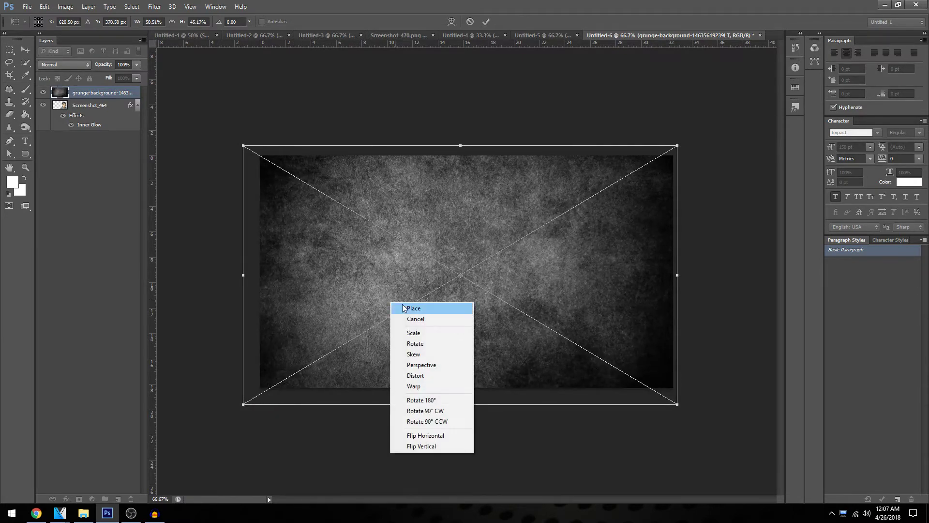
left_click(399, 309)
key("Return")
left_click_drag(89, 94, 99, 147)
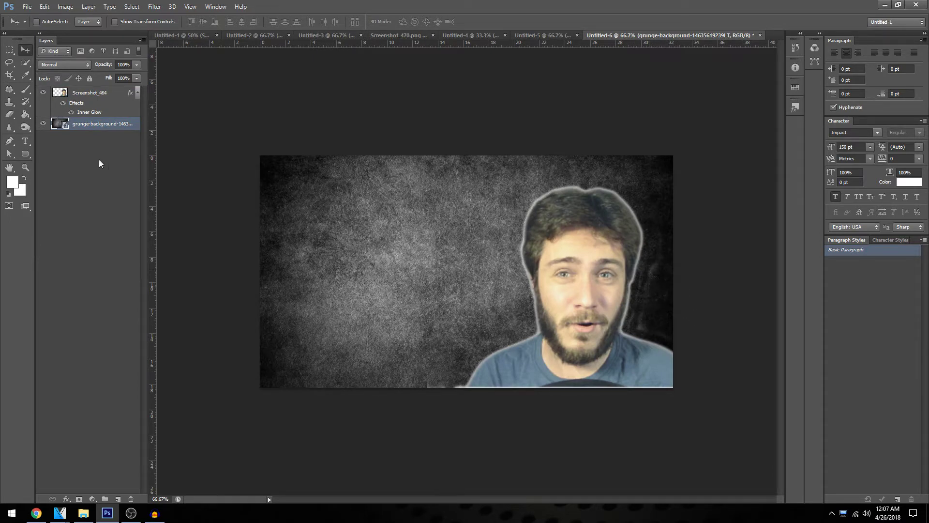
Step: Set up the Eraser on the Screenshot_464 layer to clean stray remnants beside the man
left_click(90, 96)
left_click(9, 114)
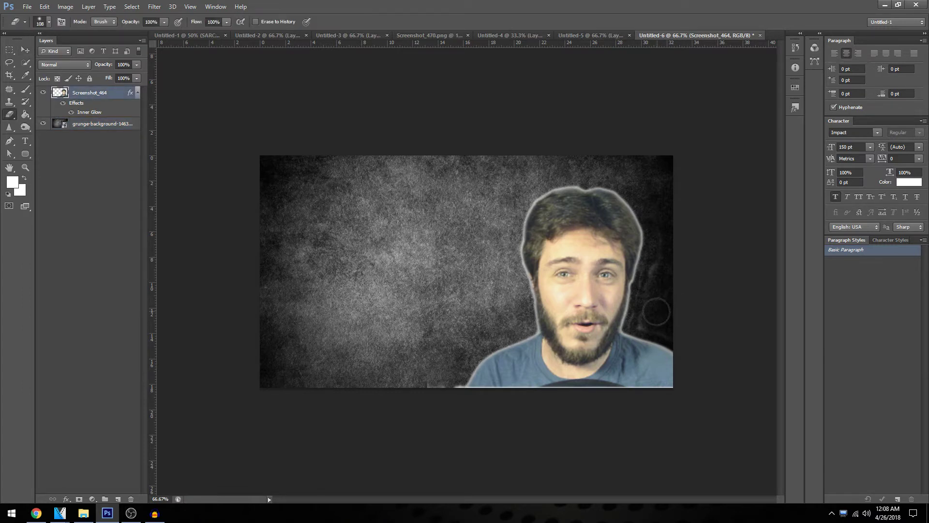
right_click(675, 261)
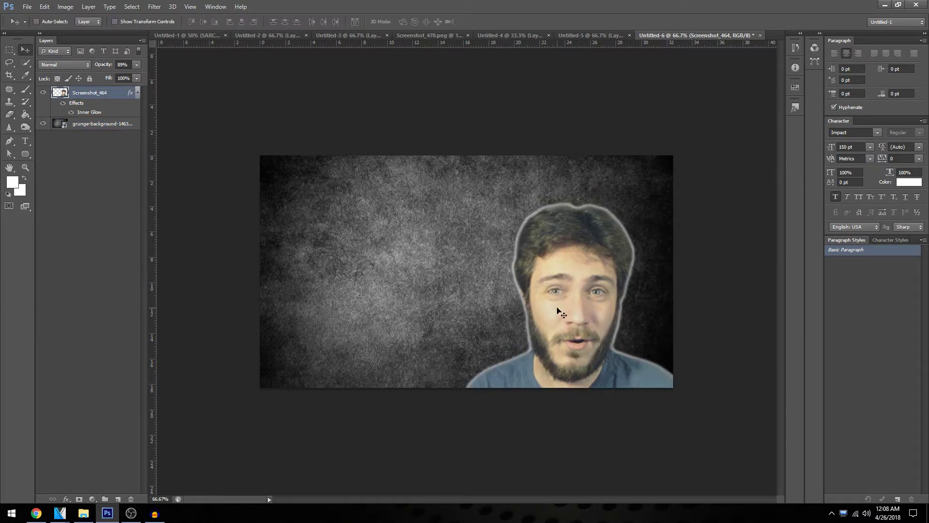
Step: Scale the man's cutout to about 127% and position it to span the canvas height on the right side
left_click_drag(558, 311, 546, 312)
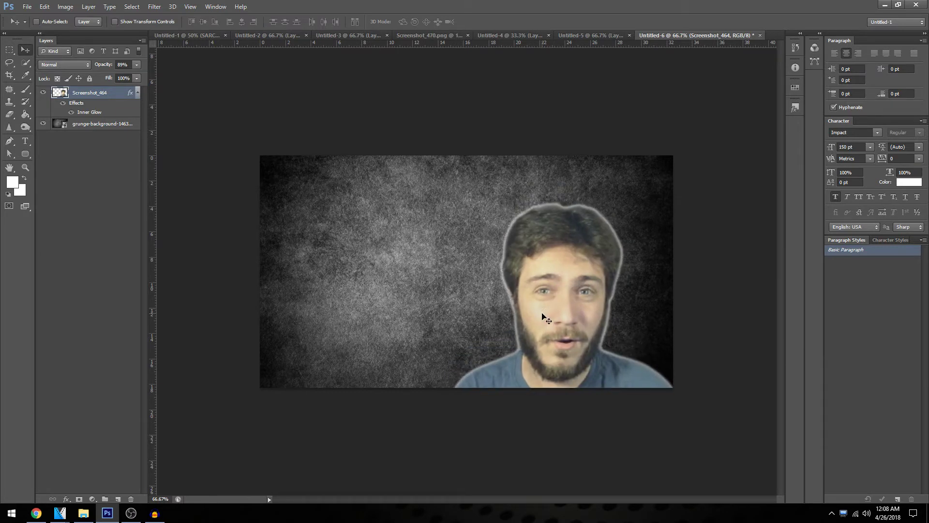
key("ctrl+t")
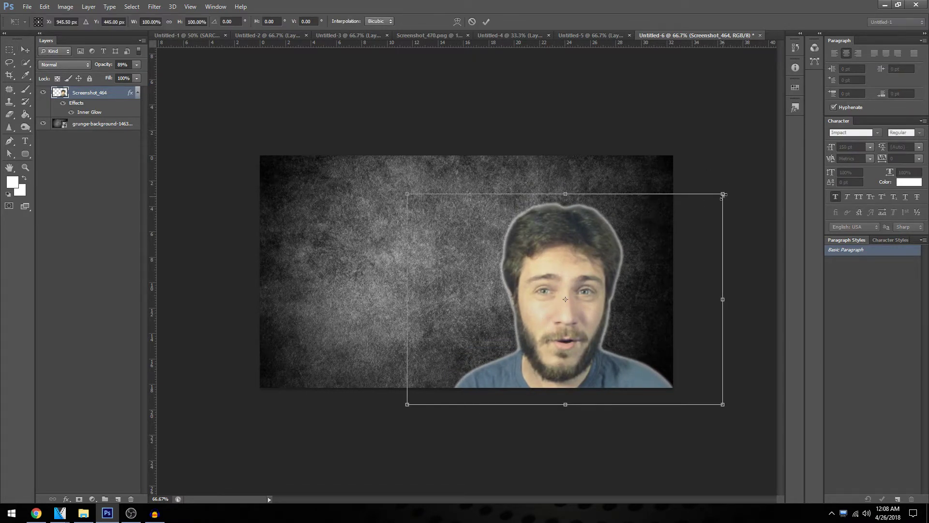
left_click_drag(723, 193, 778, 135)
left_click_drag(610, 223, 582, 225)
left_click_drag(379, 133, 385, 138)
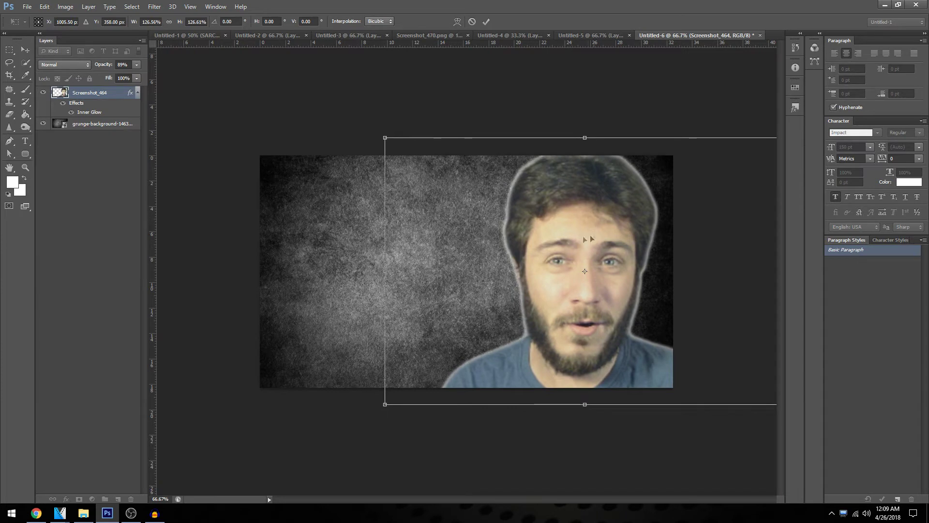
key("Return")
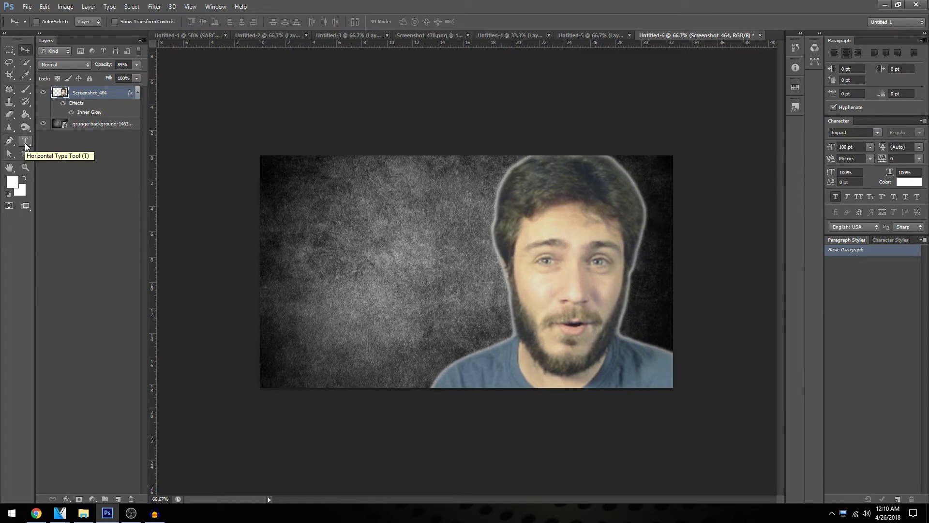
Step: Add the title YOUTUBE in white 100 pt Impact and move it to the canvas's upper-left area
left_click(26, 143)
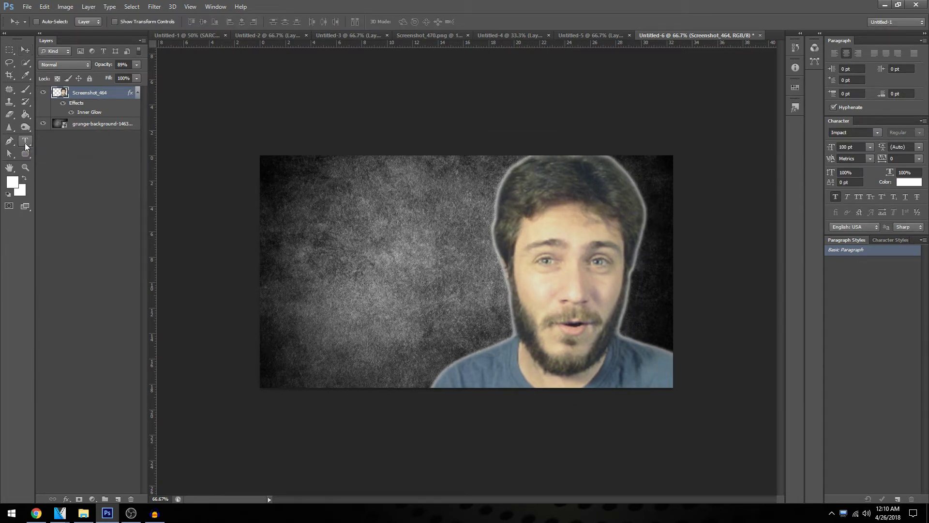
left_click(310, 250)
type("YOUTUBE")
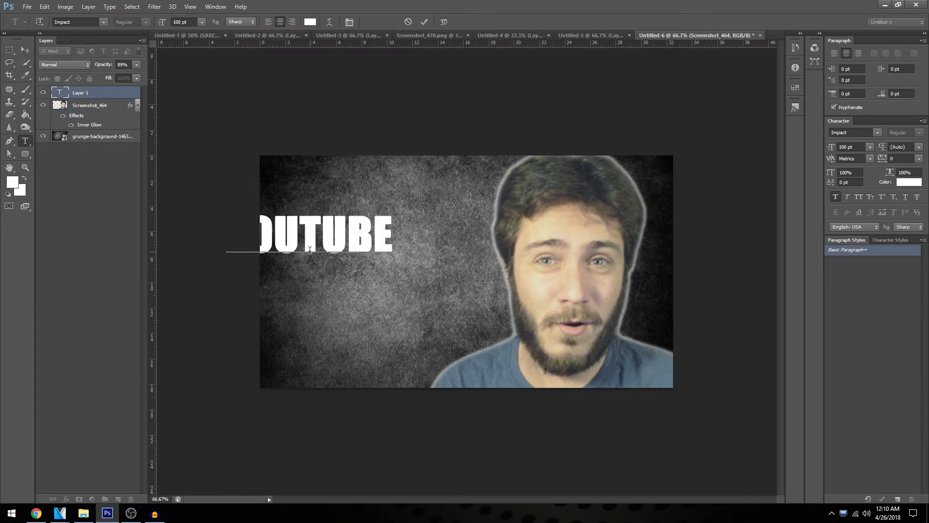
left_click(25, 49)
left_click_drag(301, 228, 361, 199)
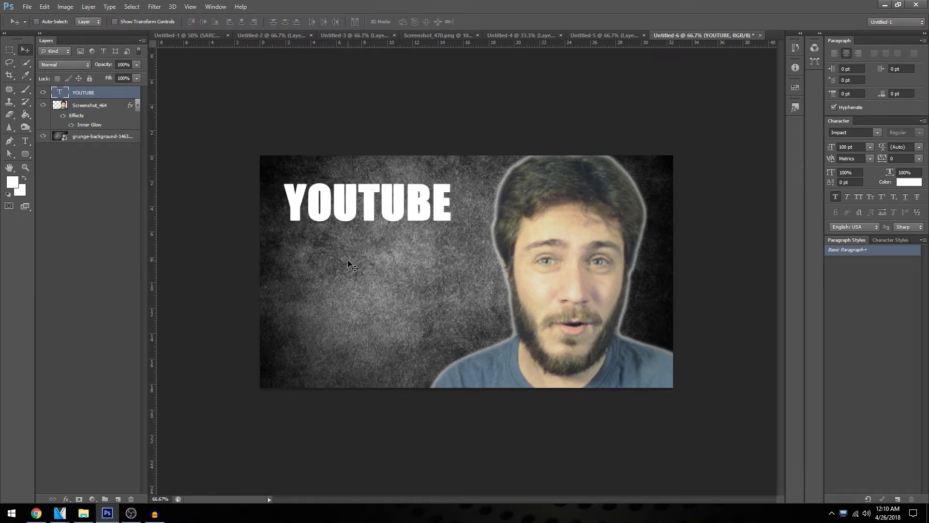
Step: Add a separate GUIDE text layer in white 100 pt Impact and move it down below YOUTUBE
left_click(25, 140)
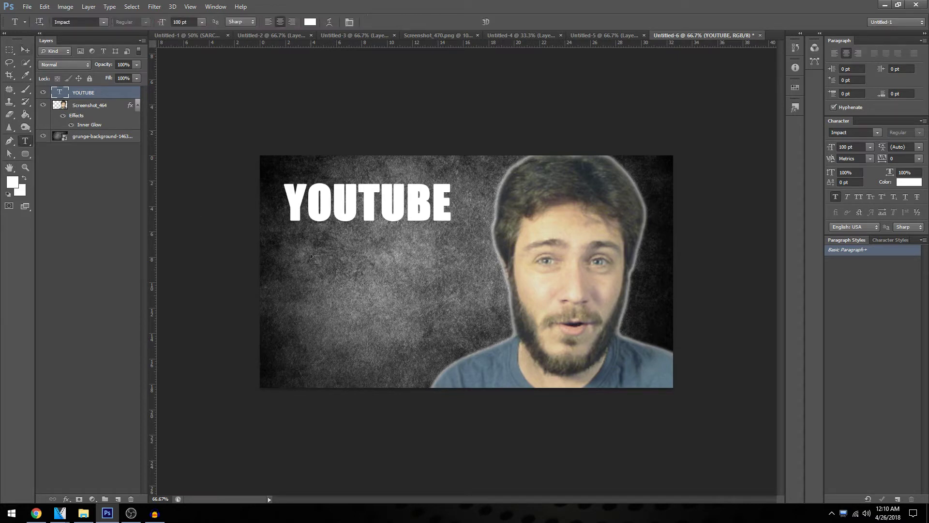
left_click(305, 275)
type("GUIDE")
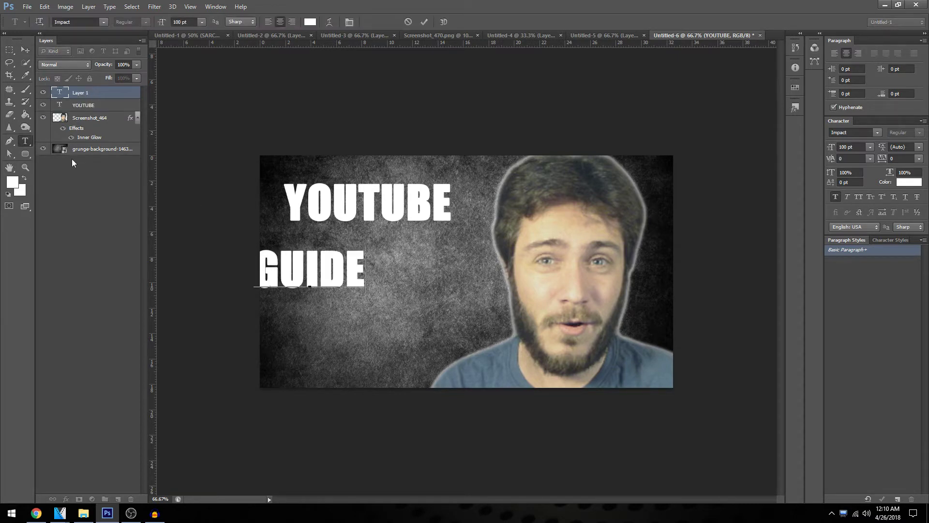
left_click(25, 50)
left_click_drag(317, 279, 352, 372)
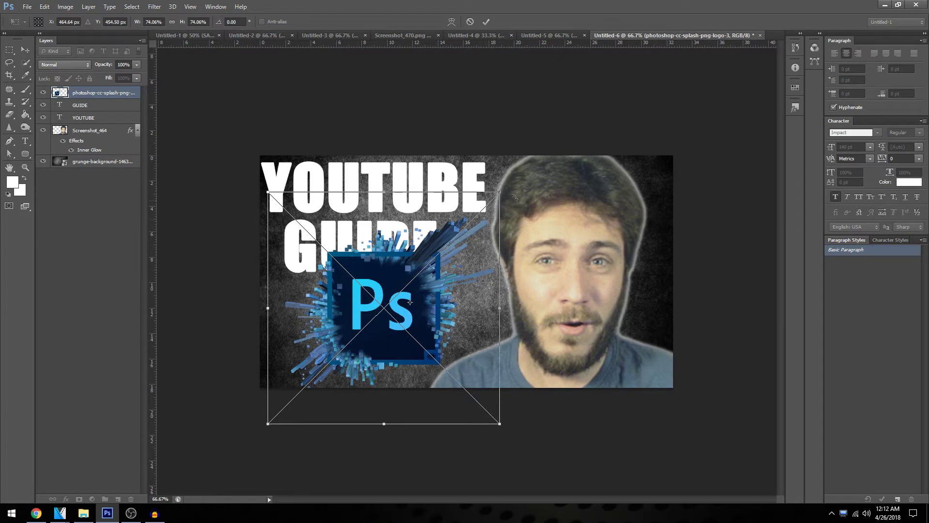
Step: Shrink the placed Photoshop splash logo slightly and position it beneath the title text, left of the man
left_click_drag(508, 185, 490, 211)
mouse_move(366, 287)
left_mouse_down()
mouse_move(396, 289)
mouse_move(370, 289)
left_mouse_up()
right_click(391, 295)
key("Return")
Step: Add a black 5 px outside Stroke effect to the YOUTUBE text layer
right_click(85, 119)
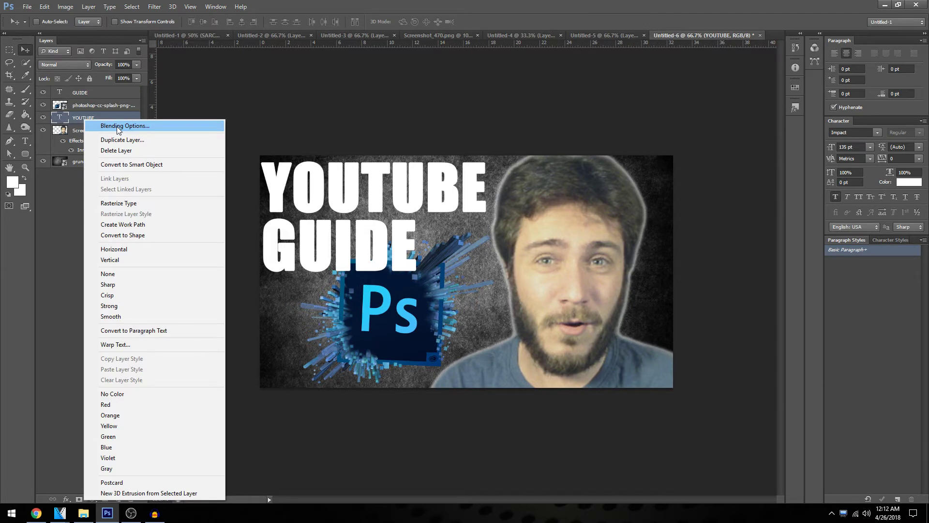
left_click(117, 127)
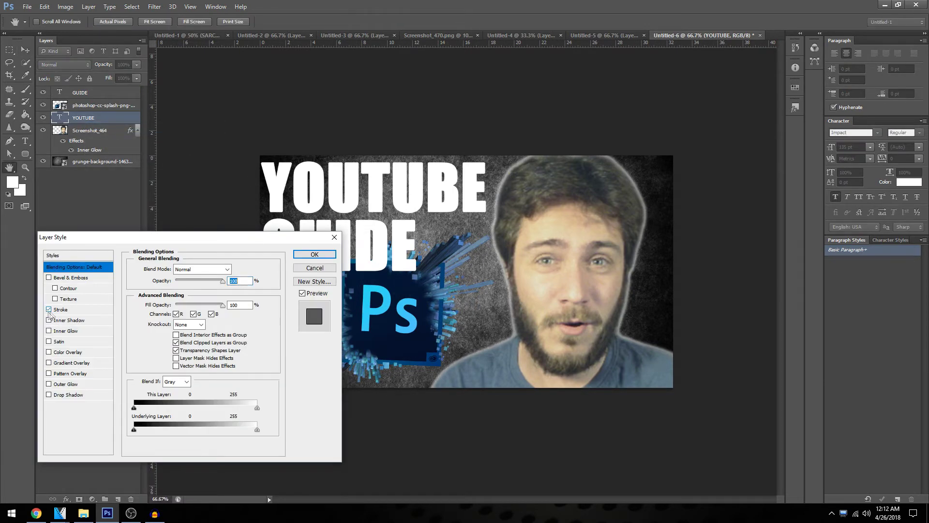
left_click(59, 309)
type("5")
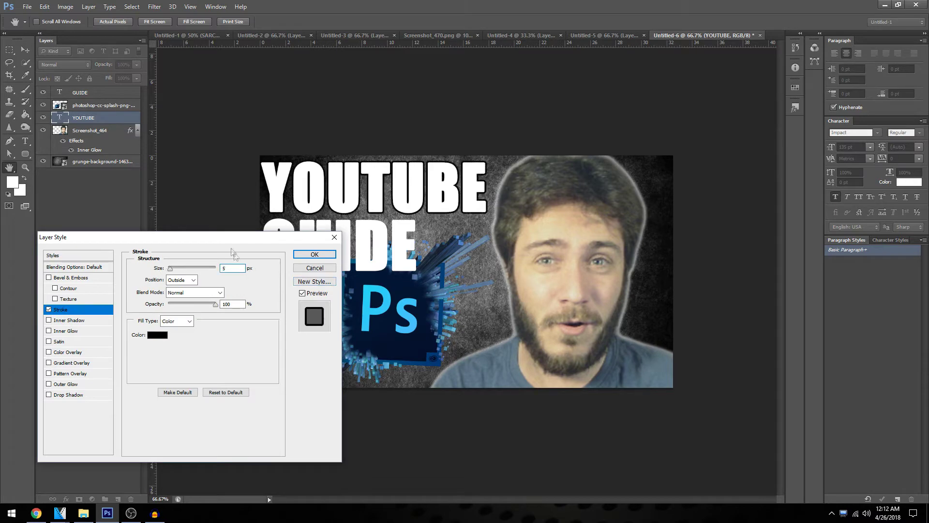
left_click_drag(221, 236, 280, 265)
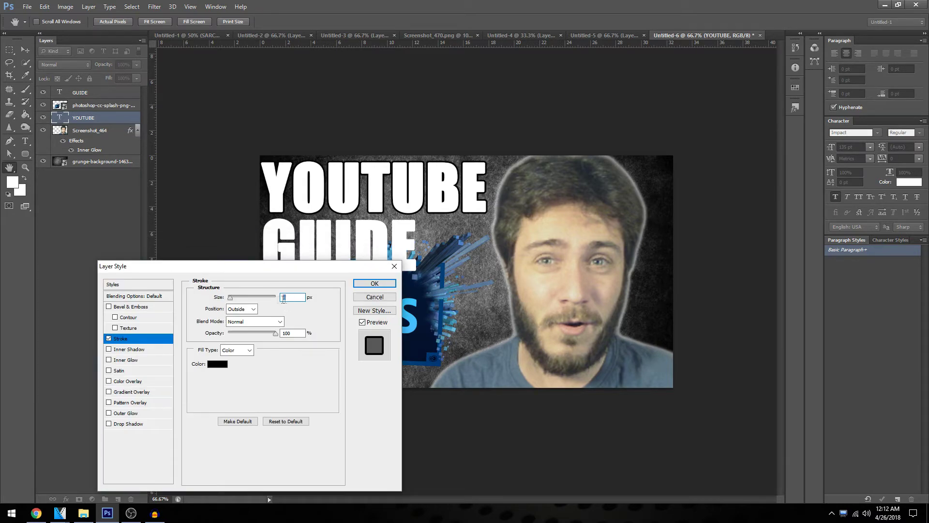
left_click(375, 283)
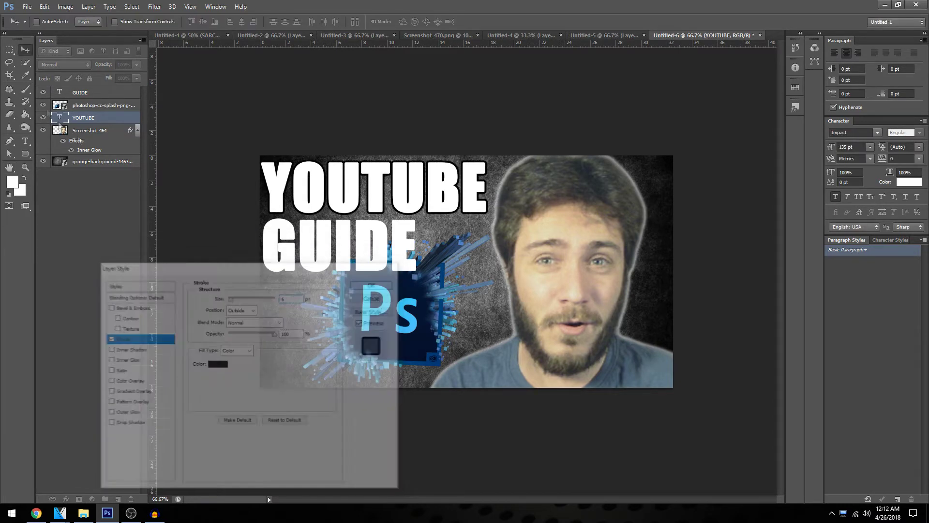
Step: Add a matching black Stroke effect to the GUIDE text layer
right_click(85, 93)
left_click(88, 98)
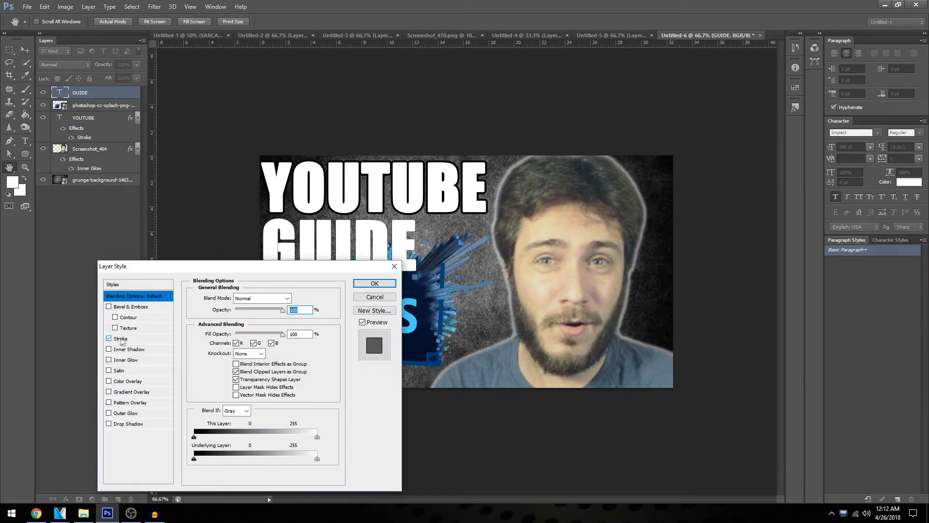
left_click(118, 338)
left_click(375, 284)
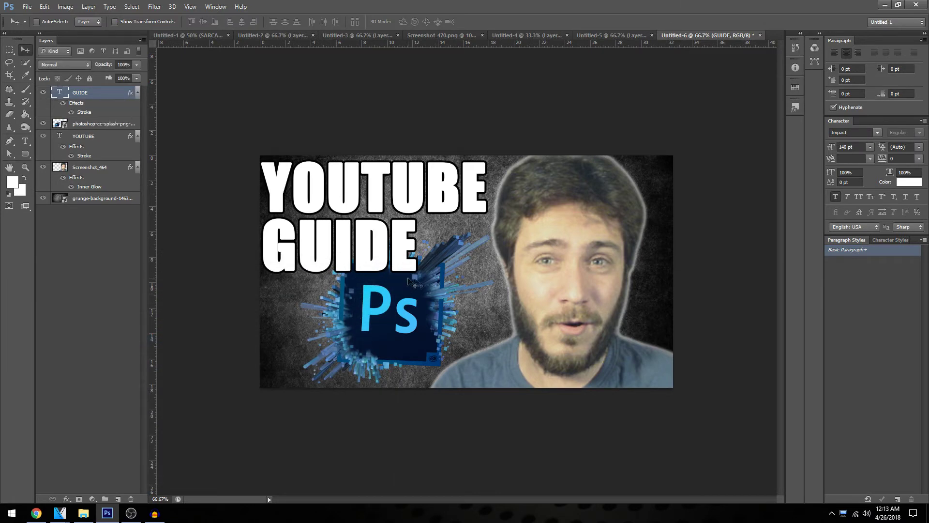
Step: Shift the man's portrait slightly right, lower its brightness to -17 and raise its contrast slightly
left_click_drag(589, 286, 596, 286)
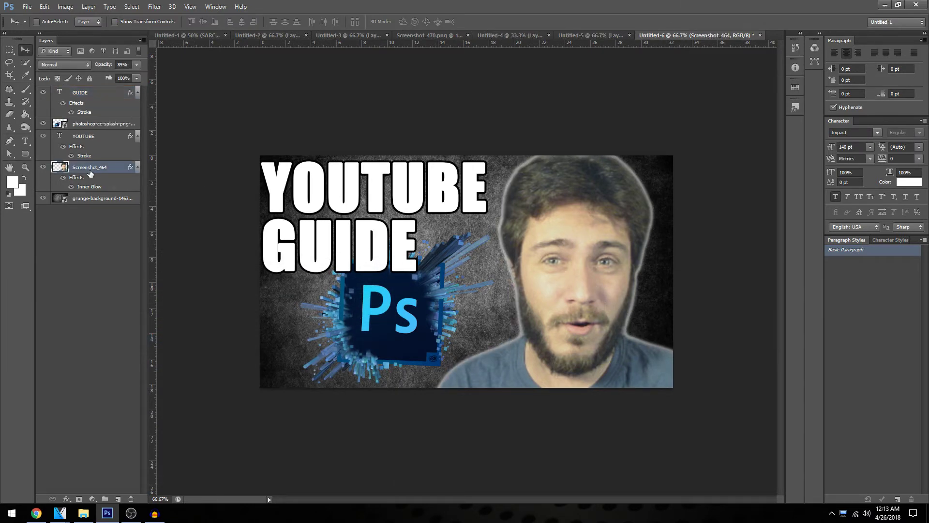
left_click(66, 7)
mouse_move(92, 32)
left_click(202, 30)
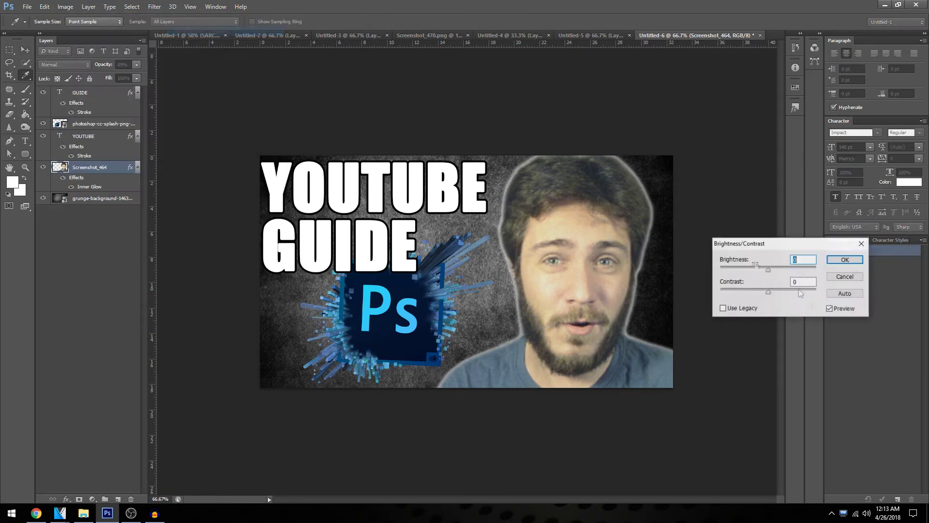
left_click_drag(769, 269, 763, 271)
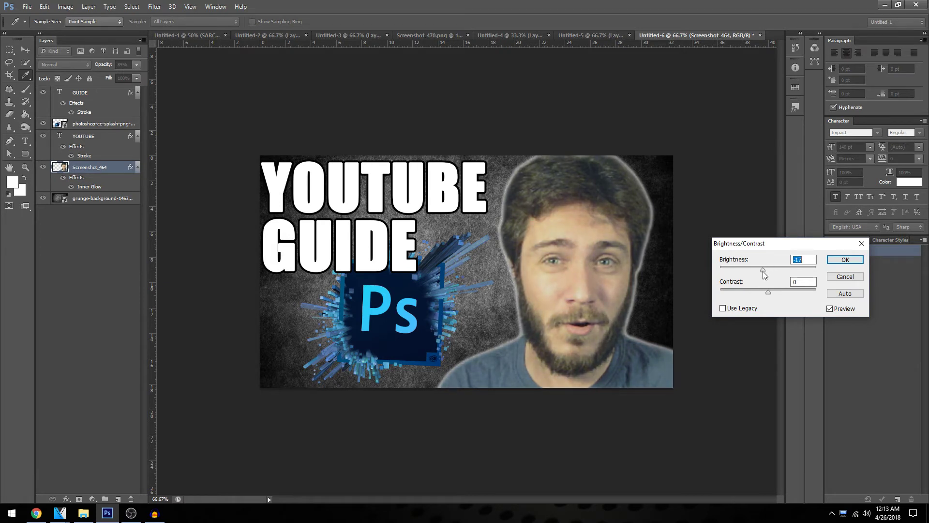
left_click_drag(772, 292, 778, 296)
left_click(845, 259)
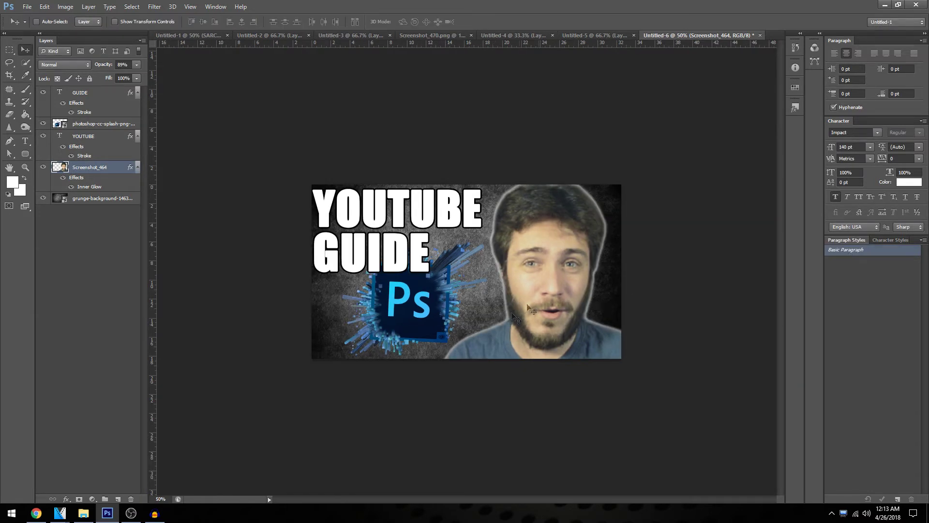
Step: Add a bright magenta Color Overlay (R 255, G 0, B 234) to the grunge background layer at reduced opacity so the texture shows through
left_click(76, 199)
right_click(87, 199)
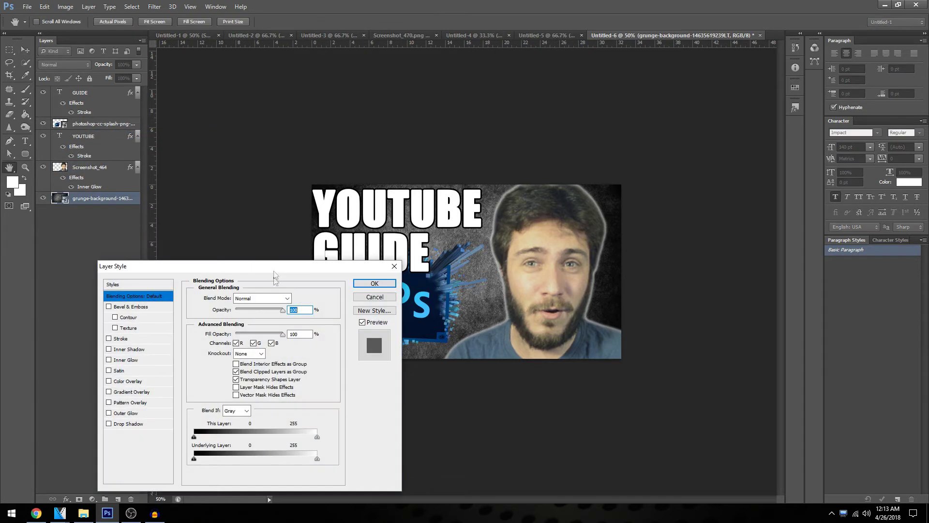
left_click(109, 381)
left_click(127, 381)
left_click(296, 298)
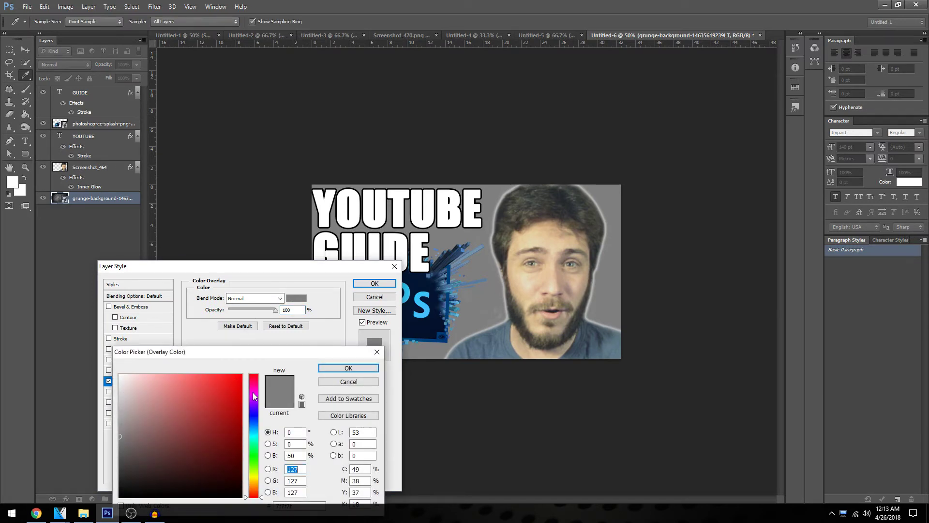
left_click(253, 393)
left_click(242, 374)
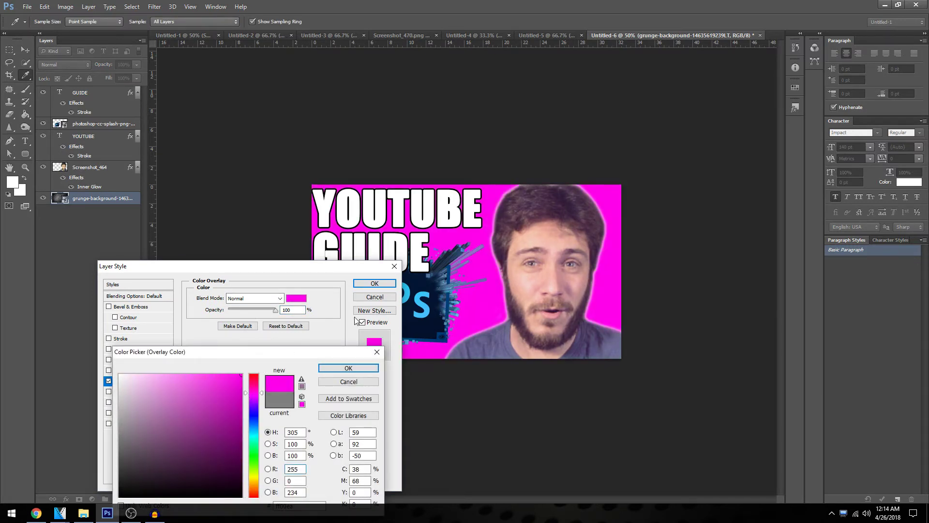
left_click(348, 368)
left_click_drag(298, 269, 209, 231)
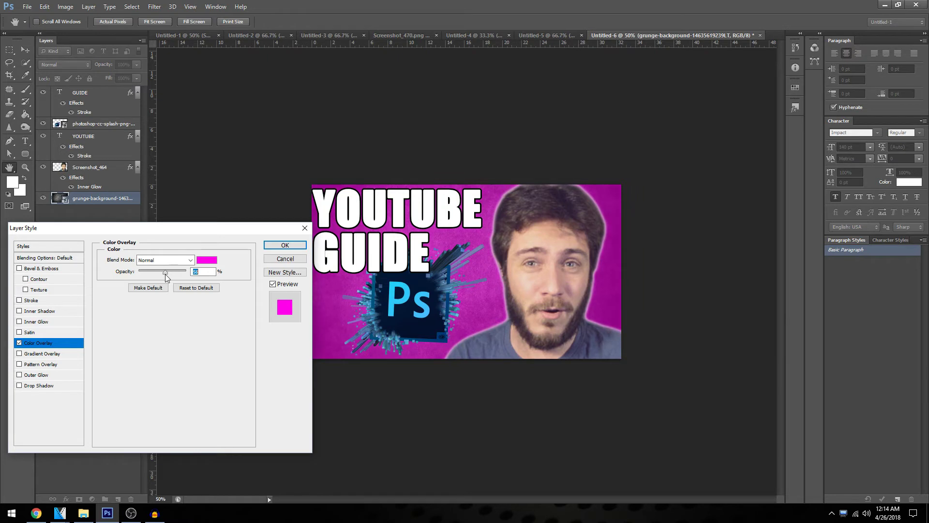
key("Return")
Step: Change the Inner Glow colour on the man's portrait layer to cyan (R 0, G 228, B 255)
left_click(539, 302, "ctrl")
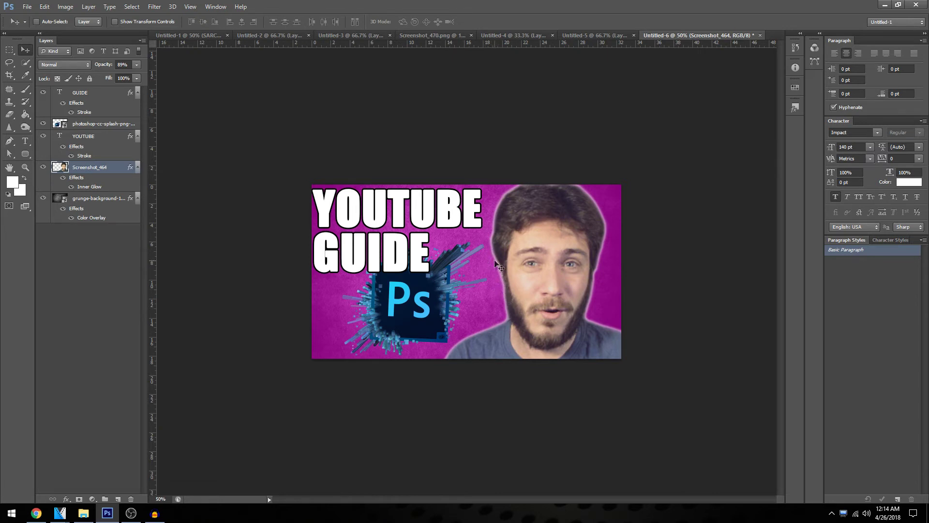
right_click(64, 169)
left_click(89, 144)
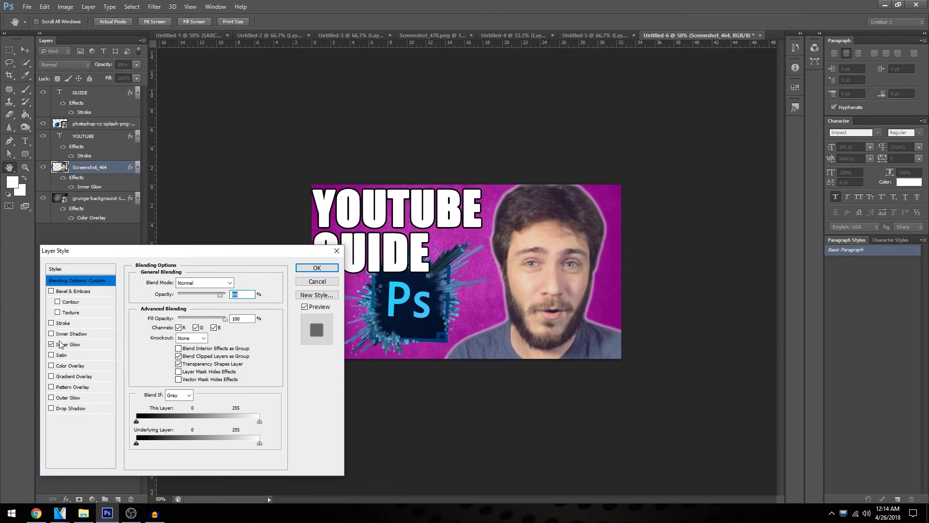
left_click(63, 345)
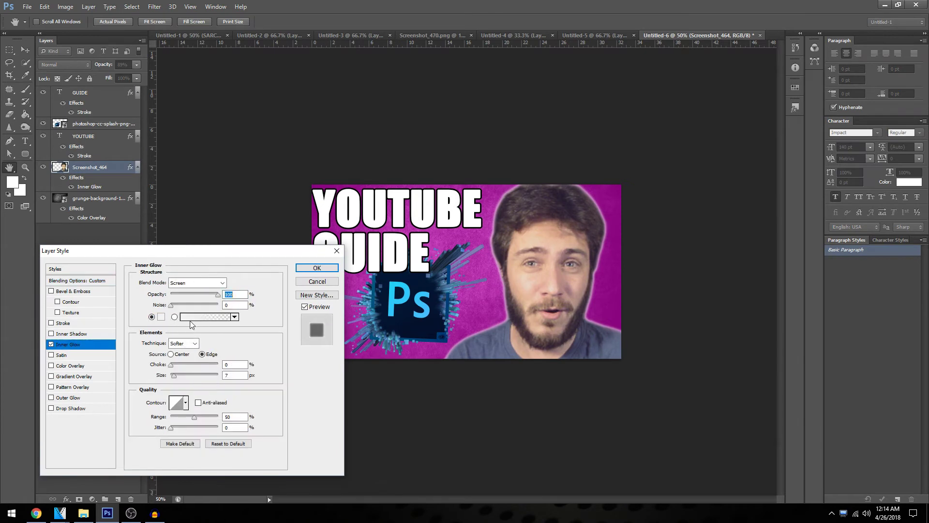
left_click(161, 317)
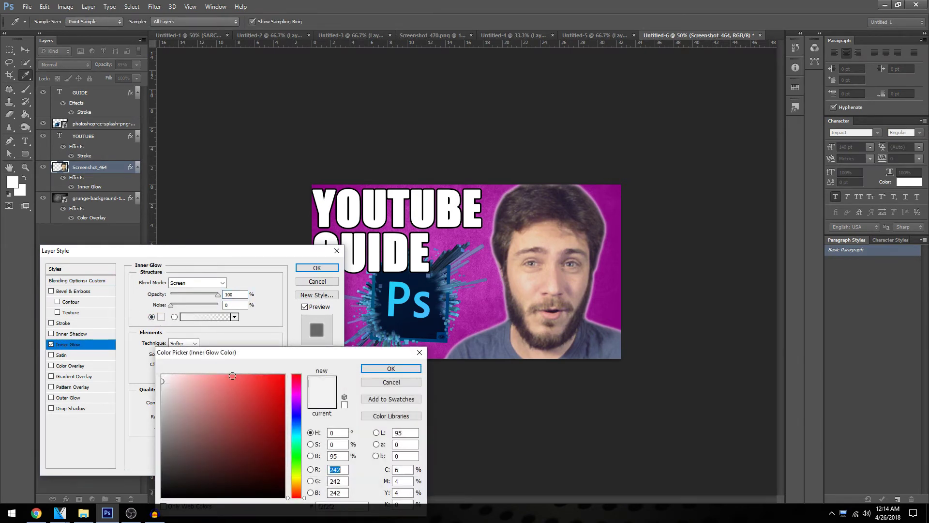
left_click(294, 418)
left_click(297, 434)
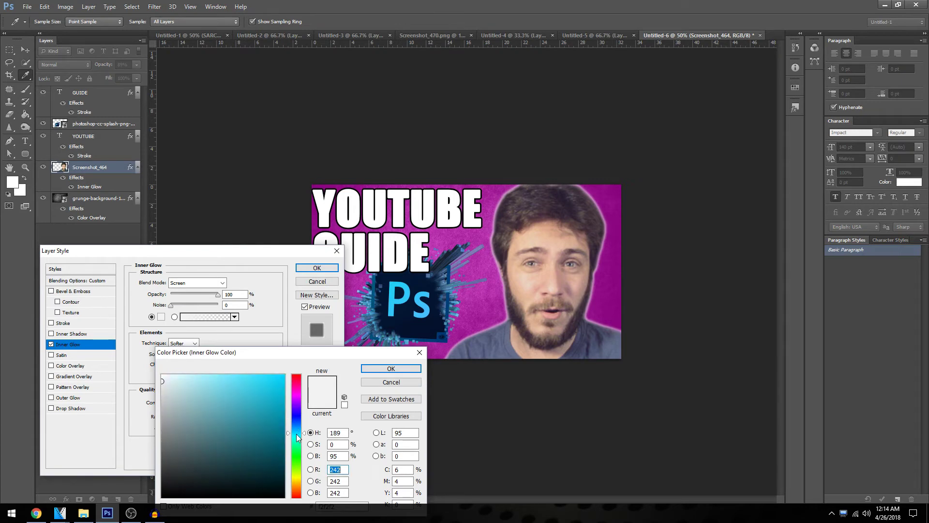
left_click_drag(263, 401, 312, 345)
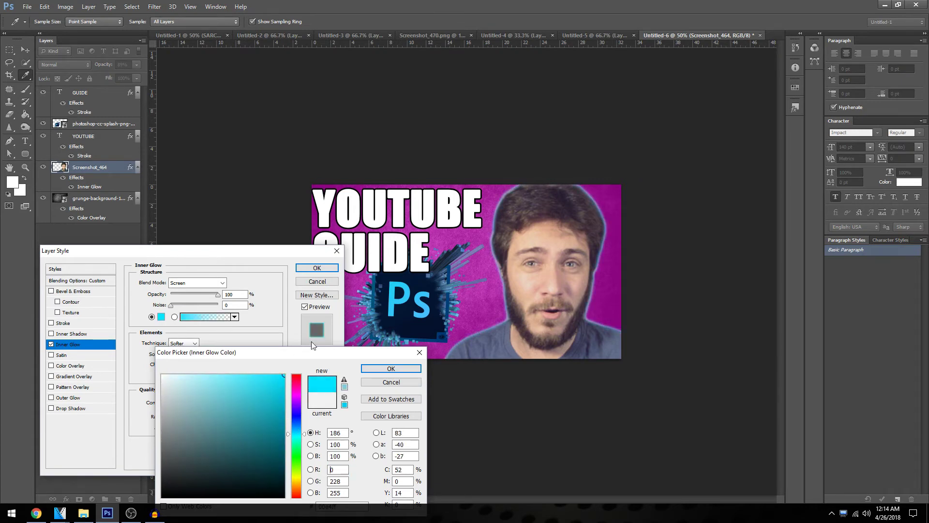
left_click(379, 375)
left_click(317, 268)
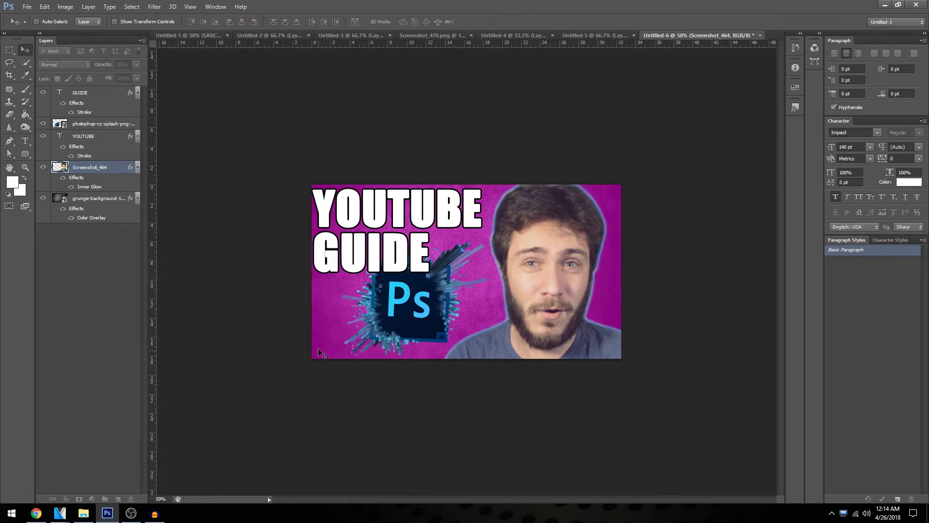
Step: Add a black Drop Shadow to the YOUTUBE text with 100% opacity, 22 px distance, 22% spread and a reduced size
key("ctrl+plus")
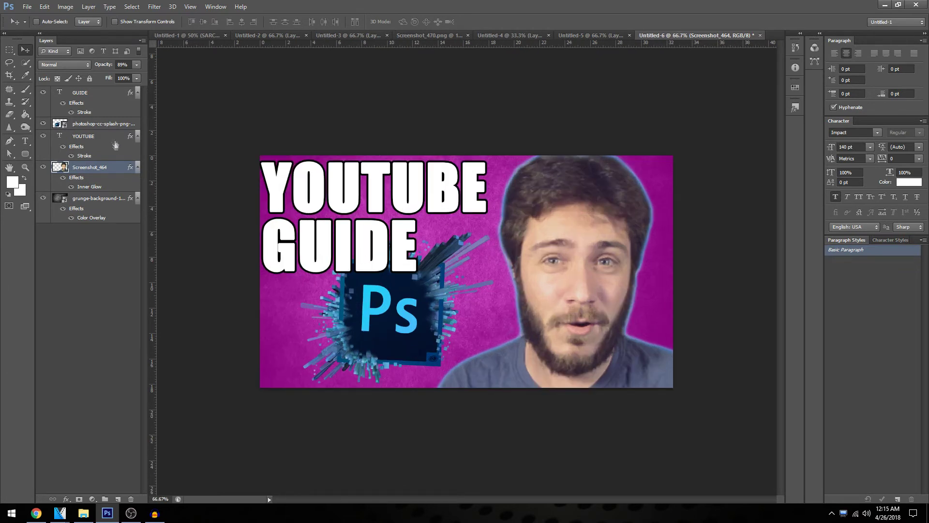
left_click(81, 139)
right_click(81, 140)
left_click(96, 129)
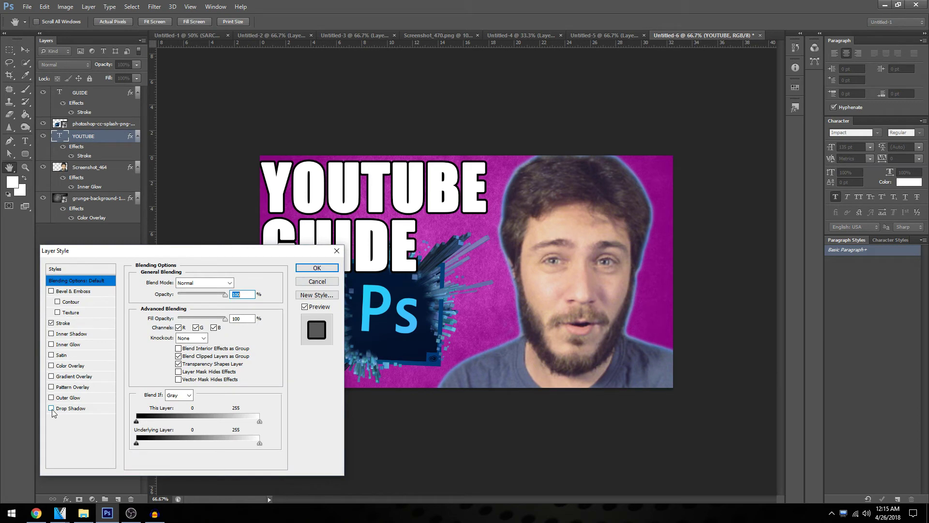
left_click(51, 409)
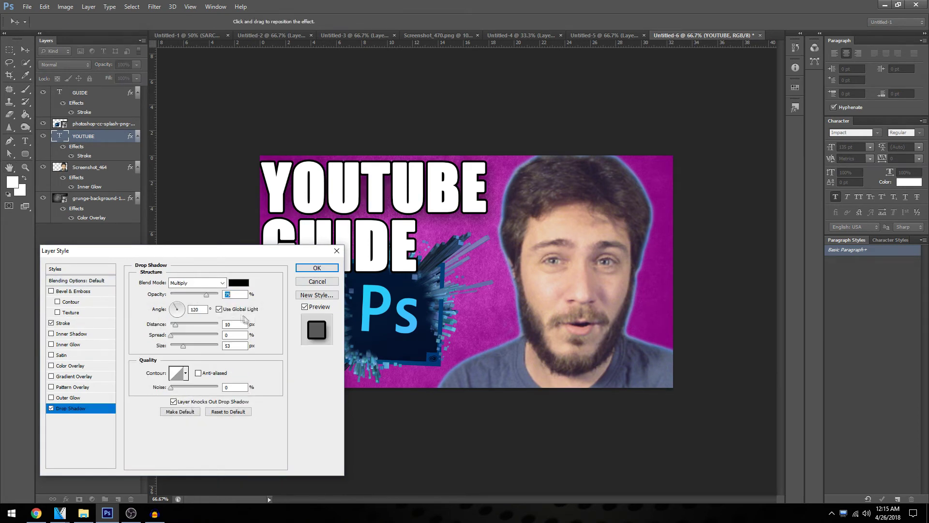
type("22")
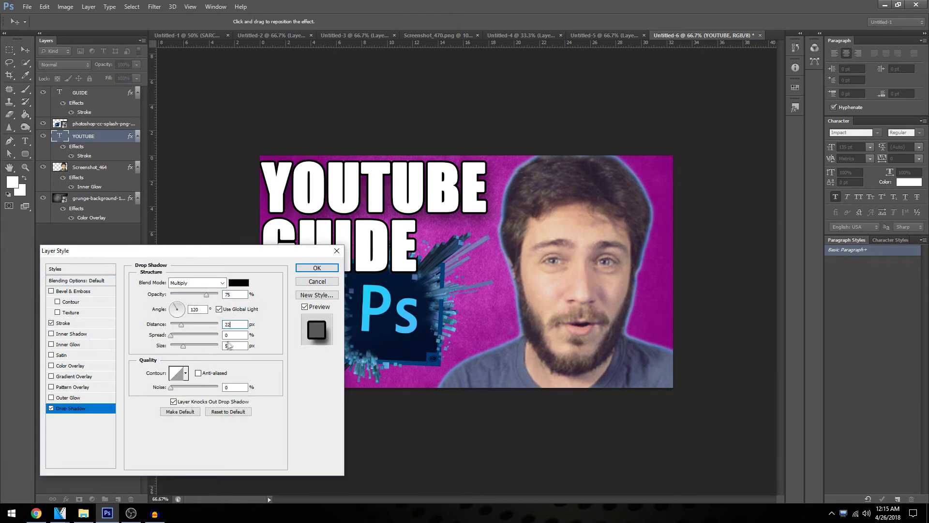
type("22")
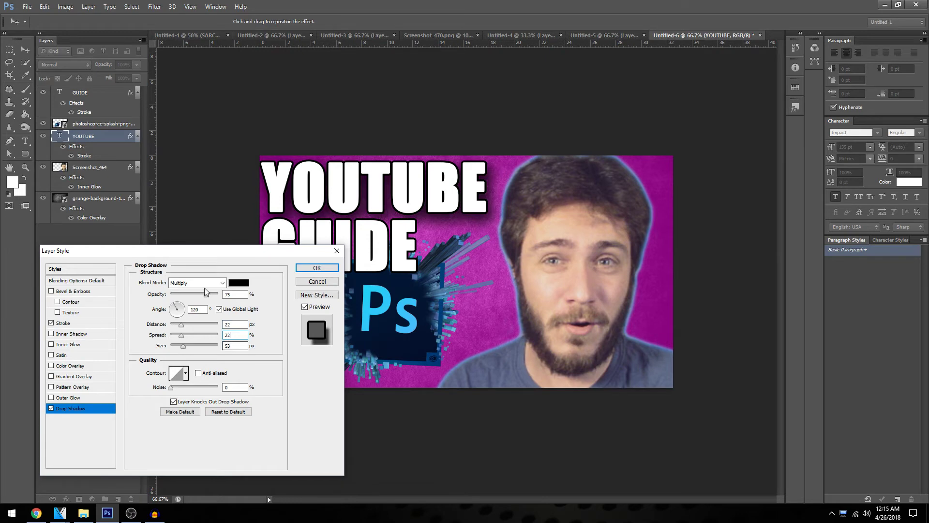
left_click_drag(253, 297, 255, 298)
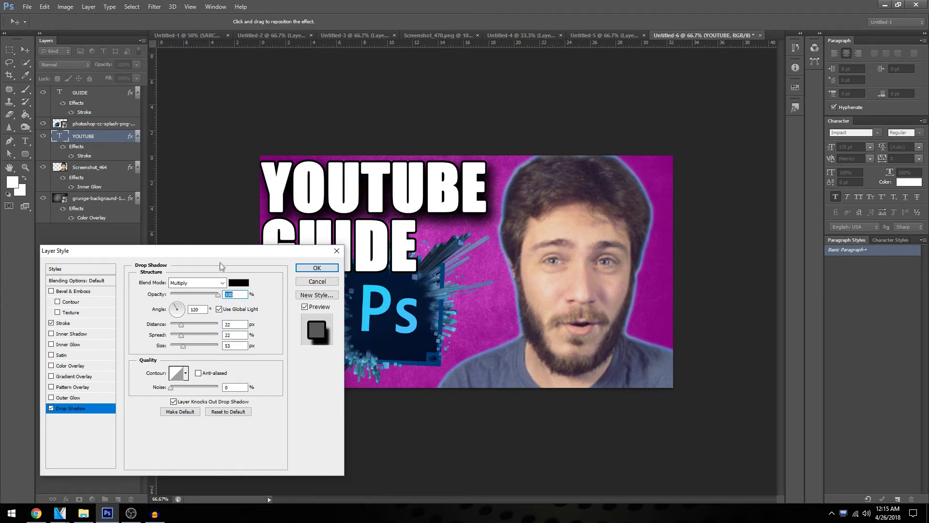
left_click_drag(237, 260, 403, 259)
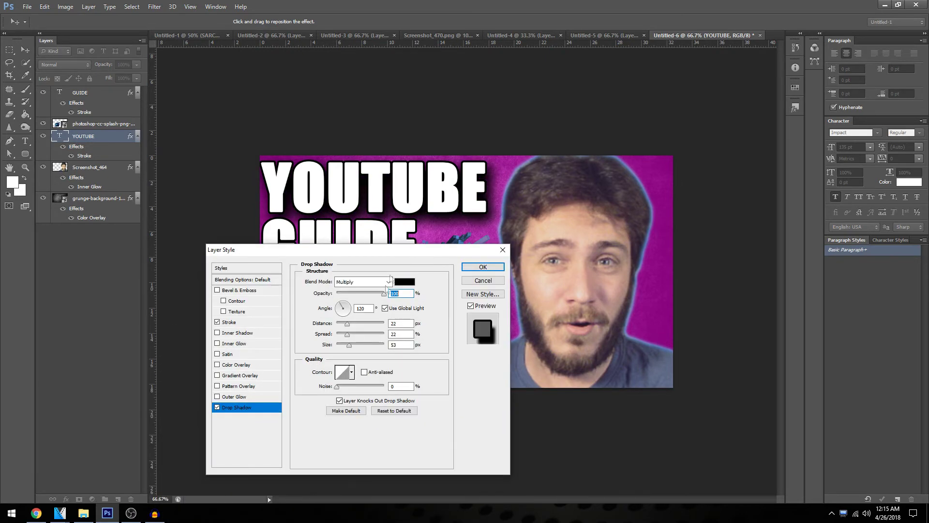
left_click_drag(349, 350, 344, 350)
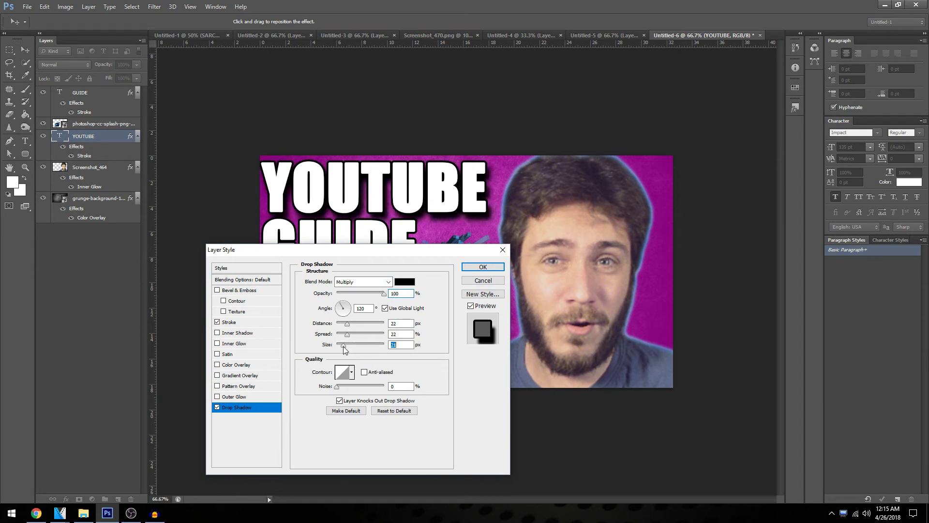
left_click_drag(359, 254, 359, 342)
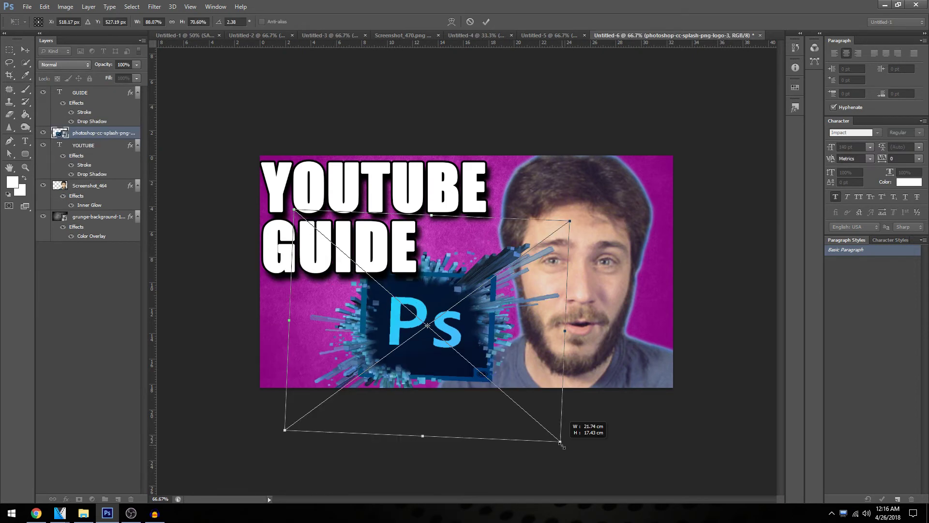
Step: Enlarge the Photoshop logo to about 88% width and 71% height and place it beneath the title text, overlapping the man
left_click_drag(561, 443, 559, 443)
left_click_drag(491, 367, 484, 366)
right_click(439, 342)
left_click(447, 345)
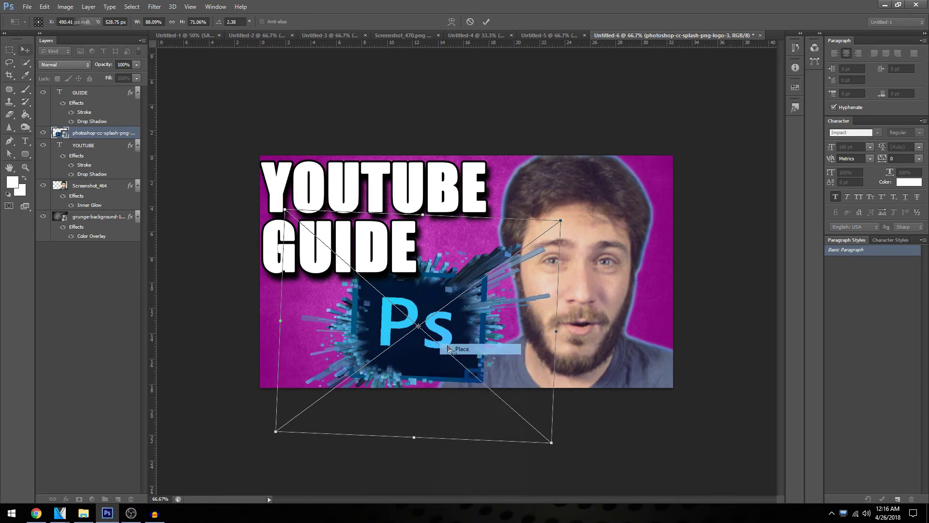
key("Return")
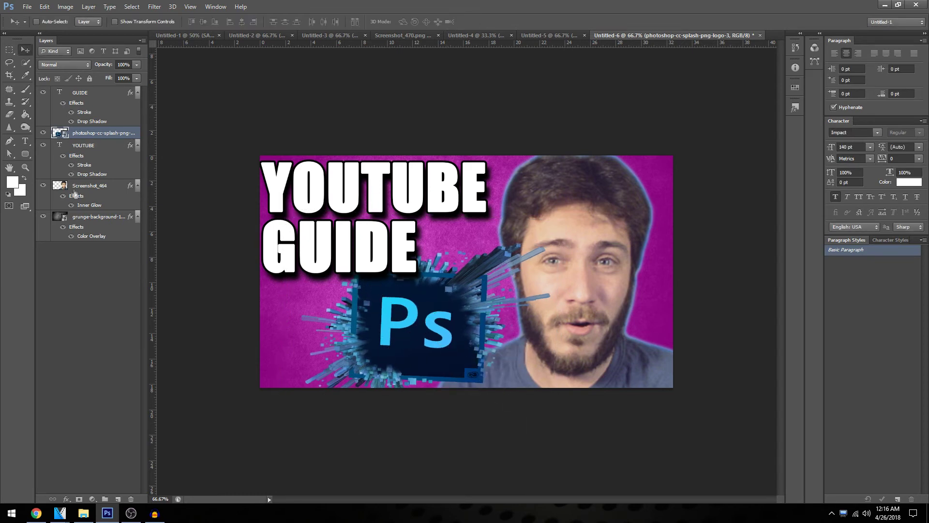
Step: Bring the man's portrait layer to the top of the layer stack and shift it slightly further right
left_click_drag(82, 187, 87, 96)
left_click_drag(565, 325, 581, 323)
Step: Slightly reduce the opacity of the Photoshop logo layer through its blending options
right_click(85, 166)
left_click(116, 137)
left_click_drag(371, 305, 108, 202)
left_click_drag(160, 243, 156, 243)
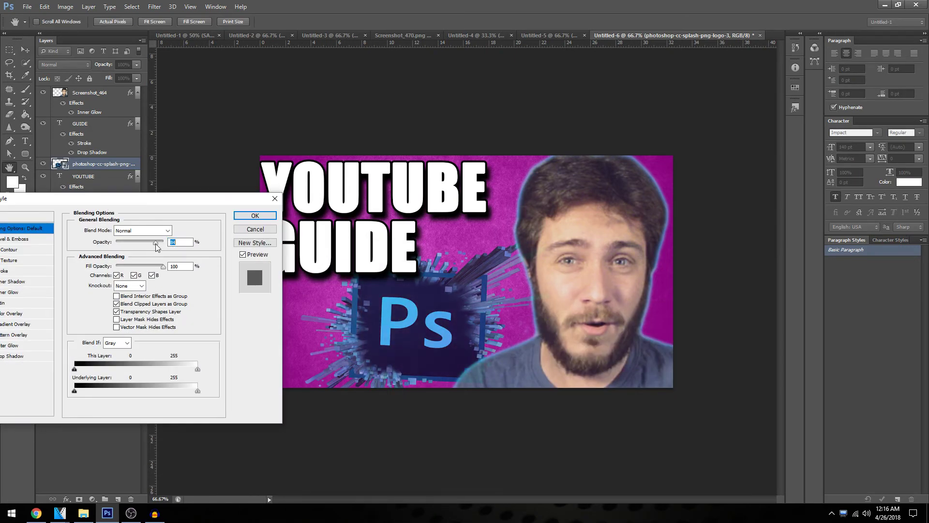
left_click(254, 215)
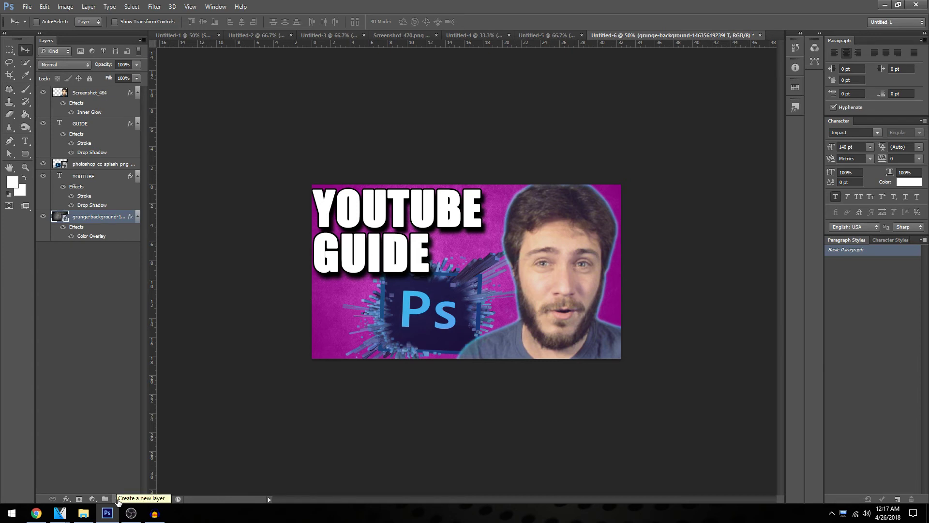
Step: Add a new layer directly above the grunge background and ready a soft 800 px Brush with black as the foreground colour
left_click(117, 498)
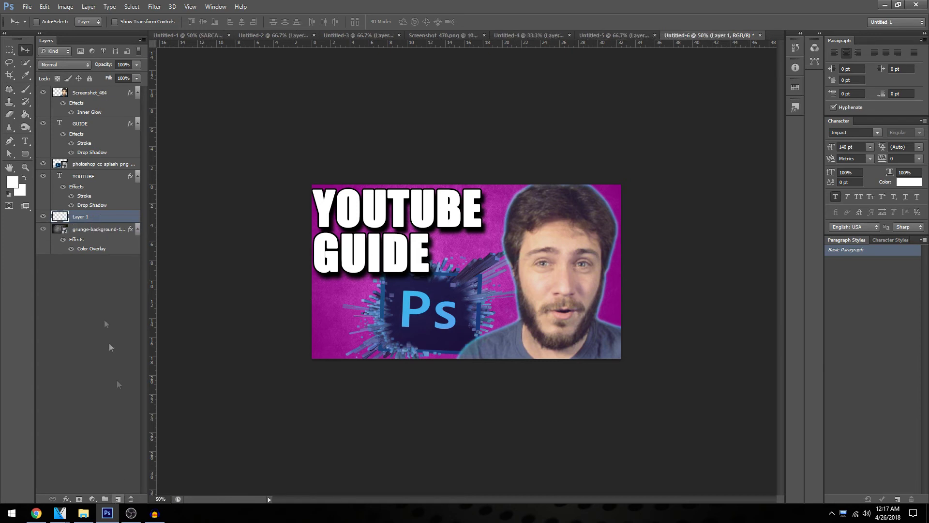
left_click(28, 92)
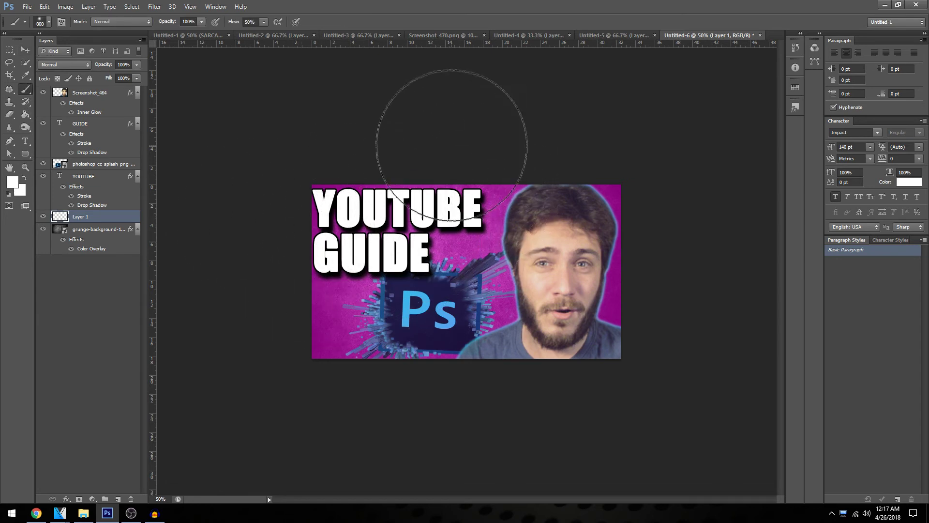
right_click(460, 143)
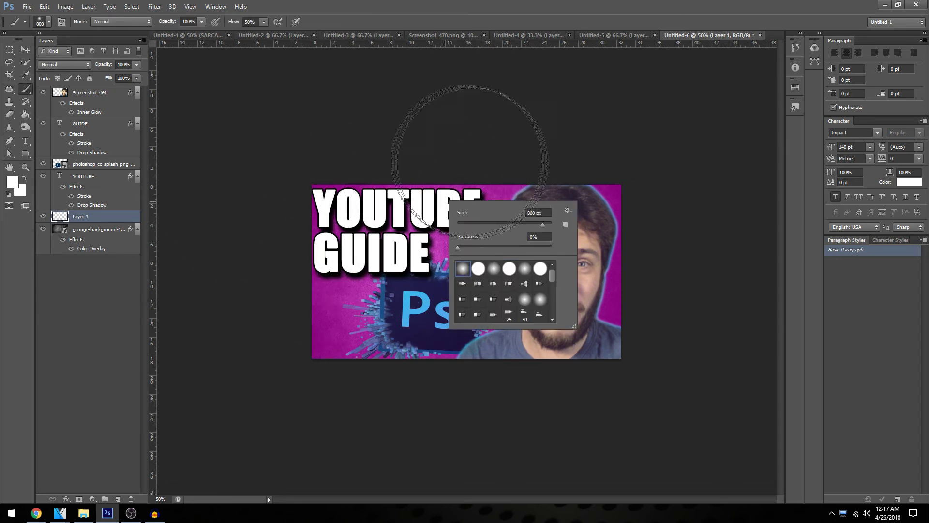
key("Escape")
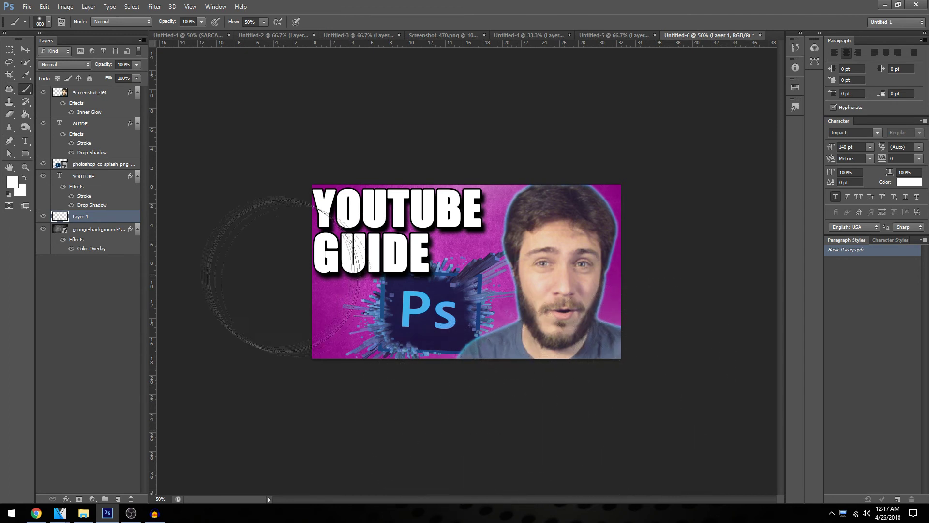
left_click(14, 181)
left_click_drag(183, 475, 138, 513)
left_click(382, 372)
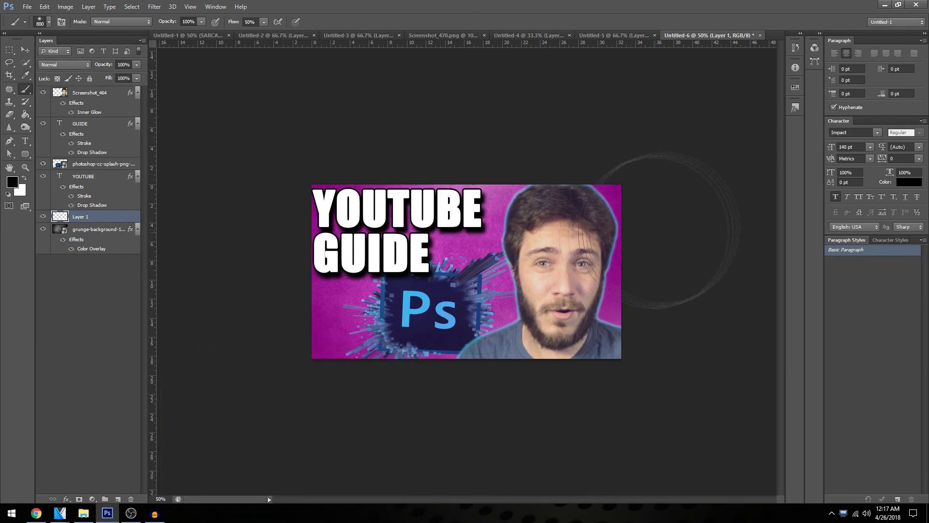